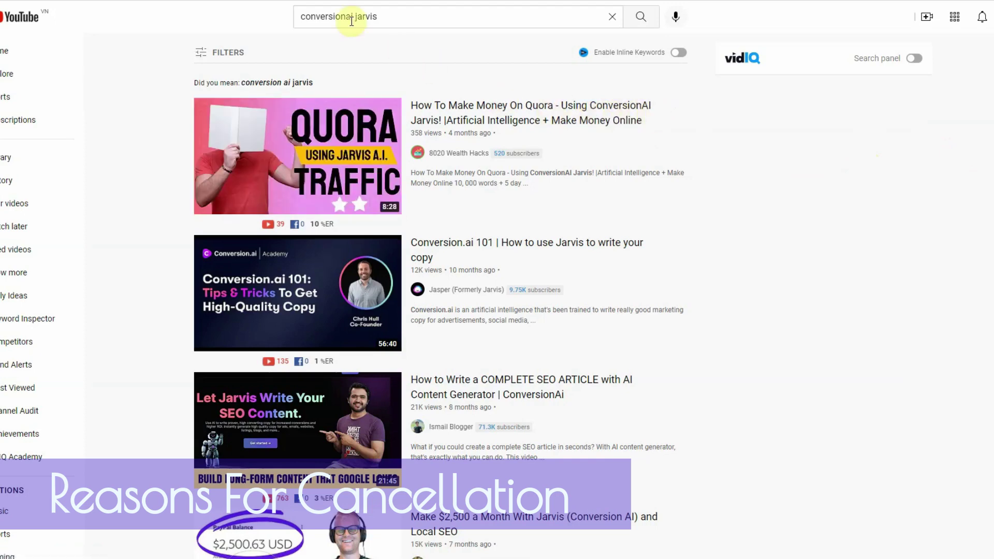
Replace the YouTube search query with 'conversion ai' and run the 'conversion ai jarvis' suggestion.
double_click(391, 16)
left_click_drag(391, 15, 288, 22)
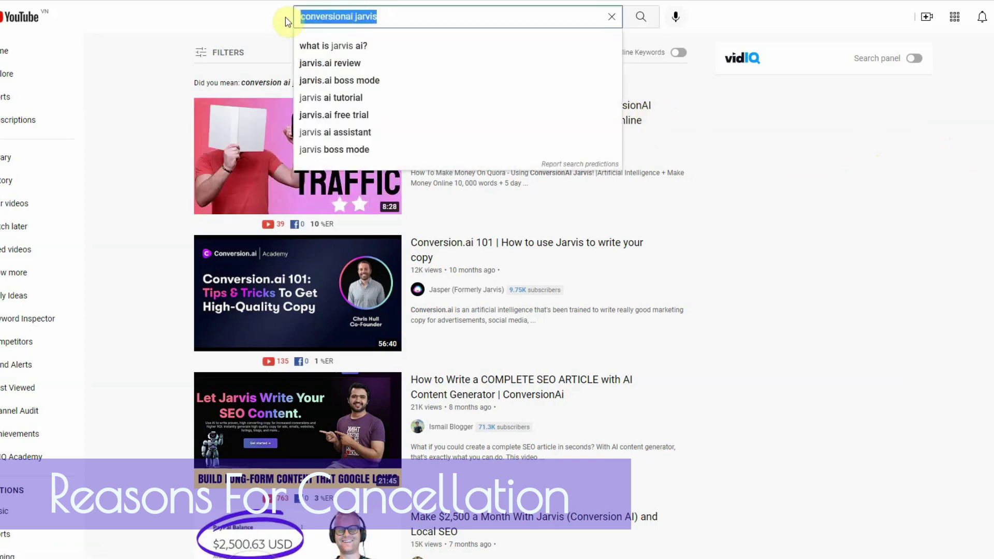
type("conversion")
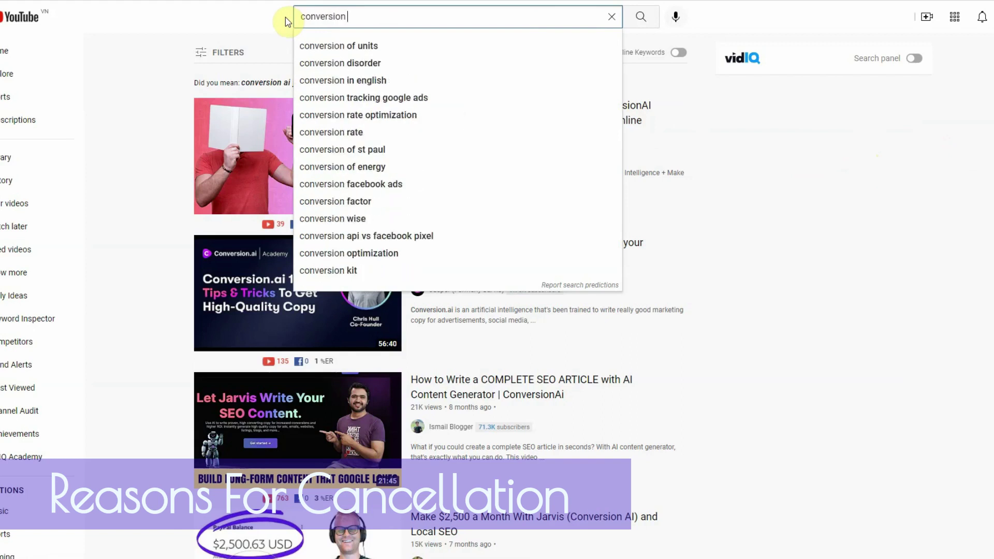
key("BackSpace")
type("ai")
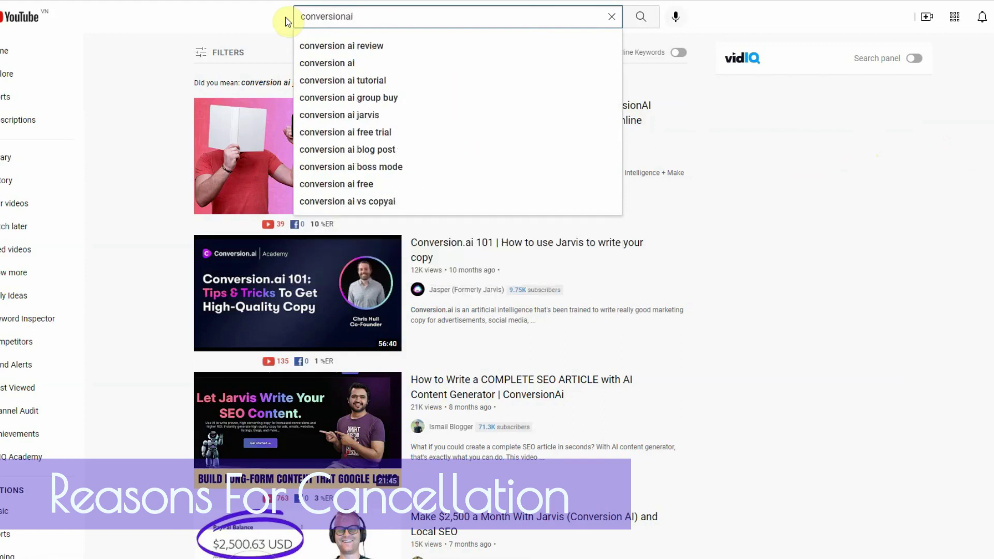
key("Down")
key("Down")
key("Down")
key("Down")
key("Down")
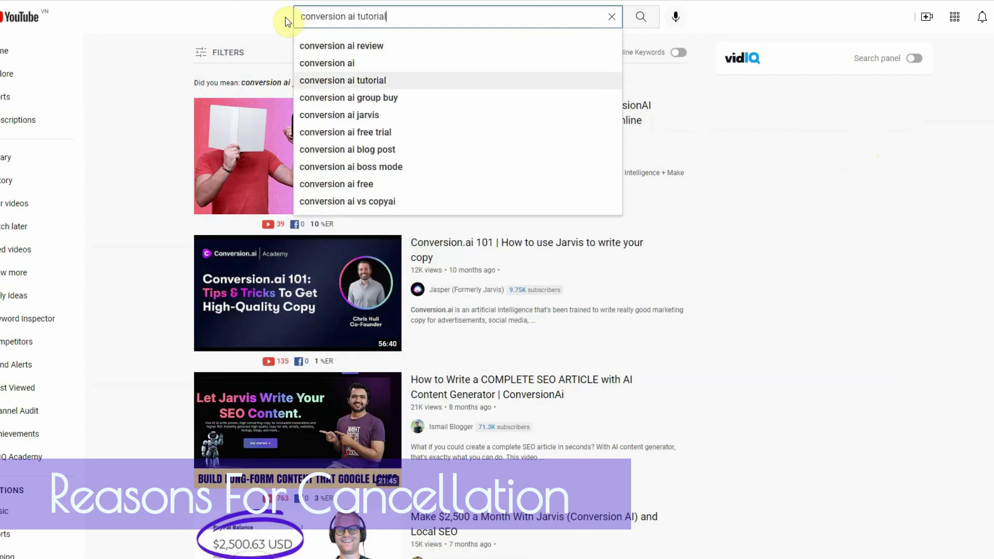
key("Return")
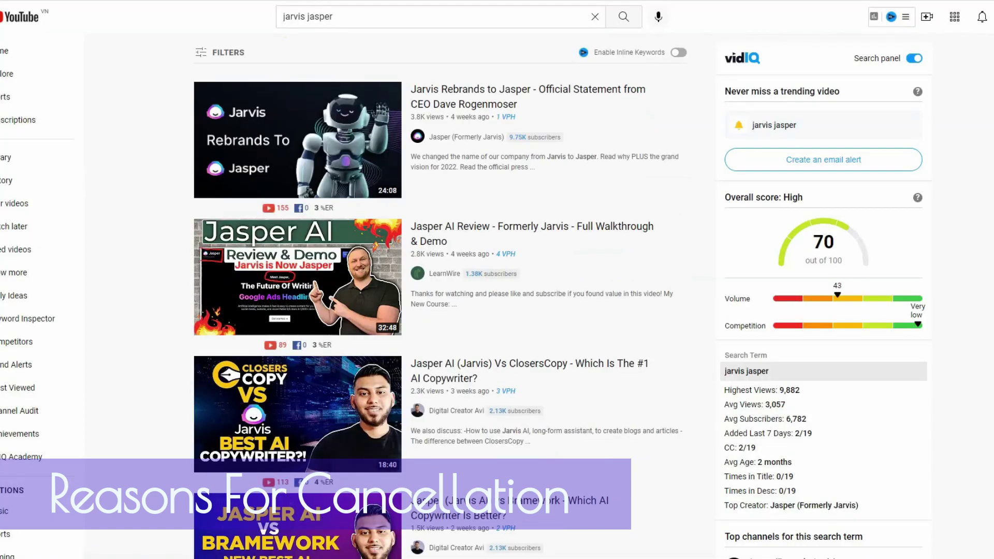
Rerun the 'jarvis jasper' YouTube search, then switch to Jasper's PAS Framework template.
left_click(359, 22)
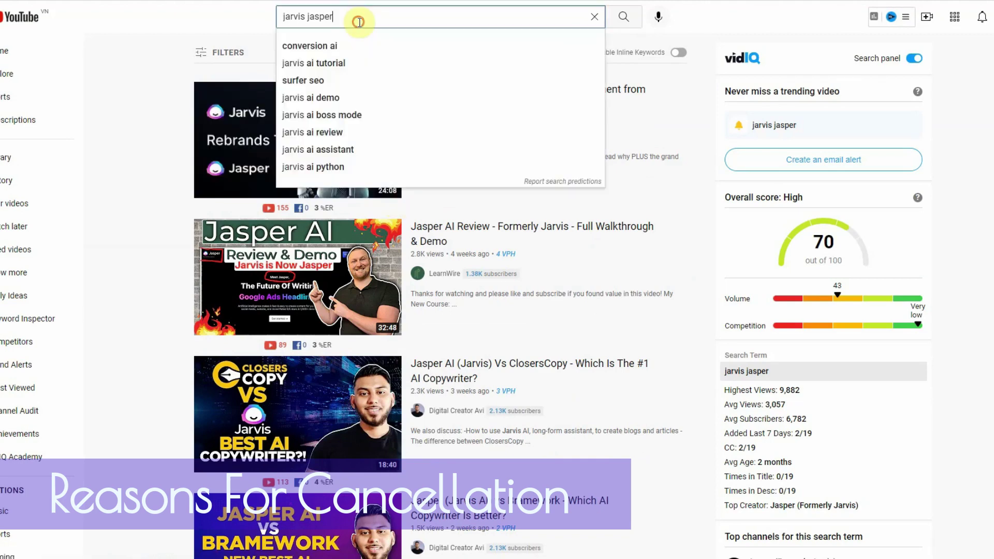
key("Return")
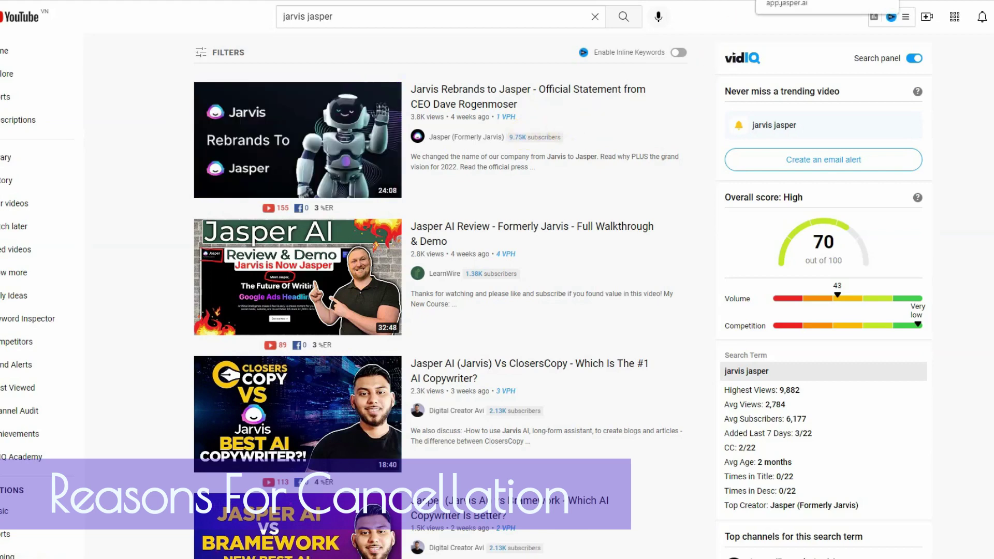
left_click(808, 0)
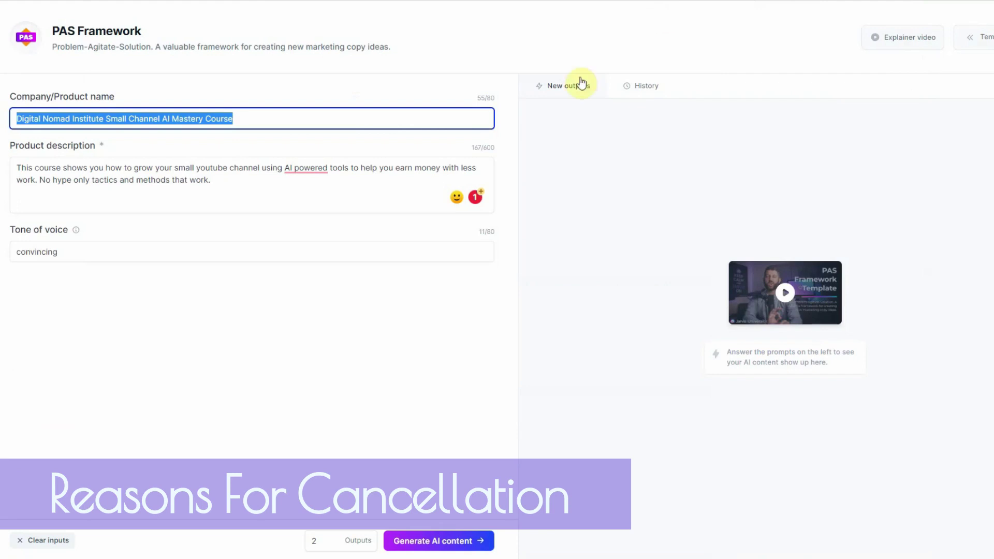
Set Jasper's PAS outputs to 1 and generate copy for the Digital Nomad Institute course.
left_click(537, 41)
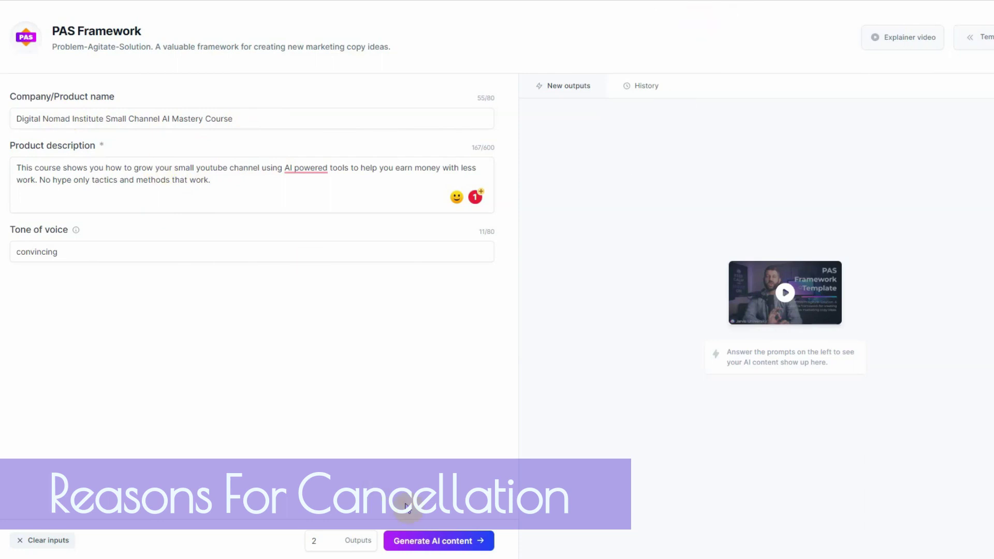
left_click(415, 550)
left_click(416, 550)
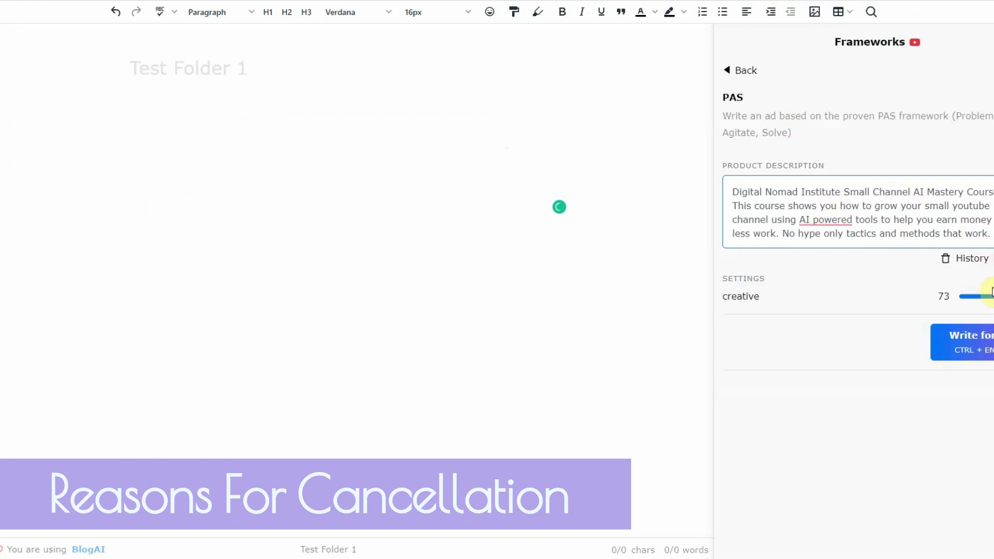
Have ClosersCopy write PAS ad copy from the course description.
left_click(989, 349)
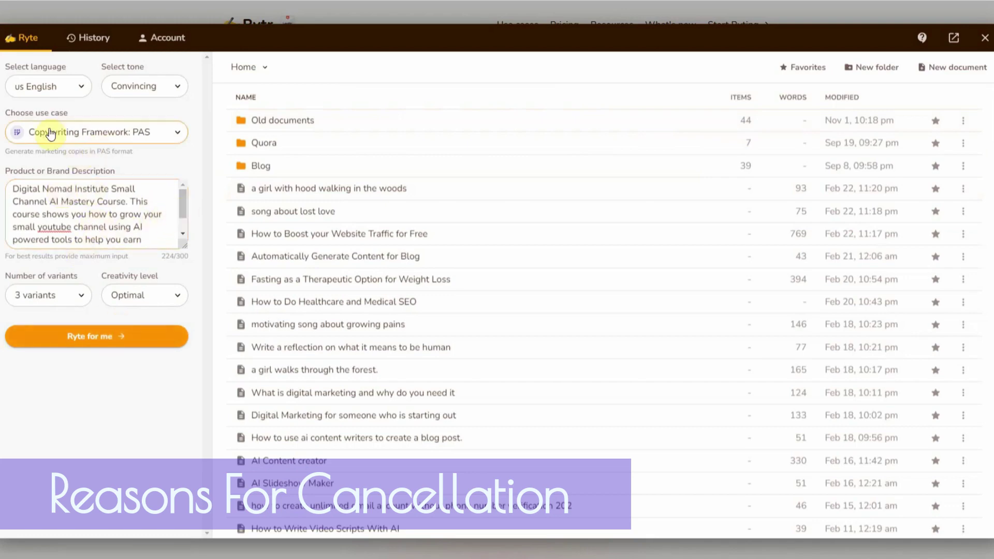
Generate Rytr's three PAS variants from the description and copy Jasper's generated PAS text.
scroll(182, 221, "down", 2)
scroll(182, 221, "up", 2)
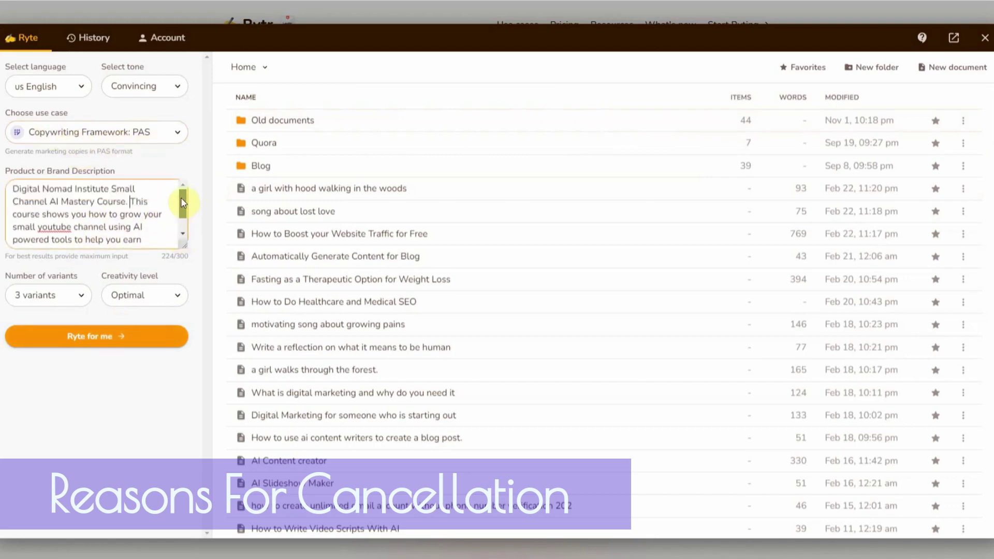
left_click(68, 337)
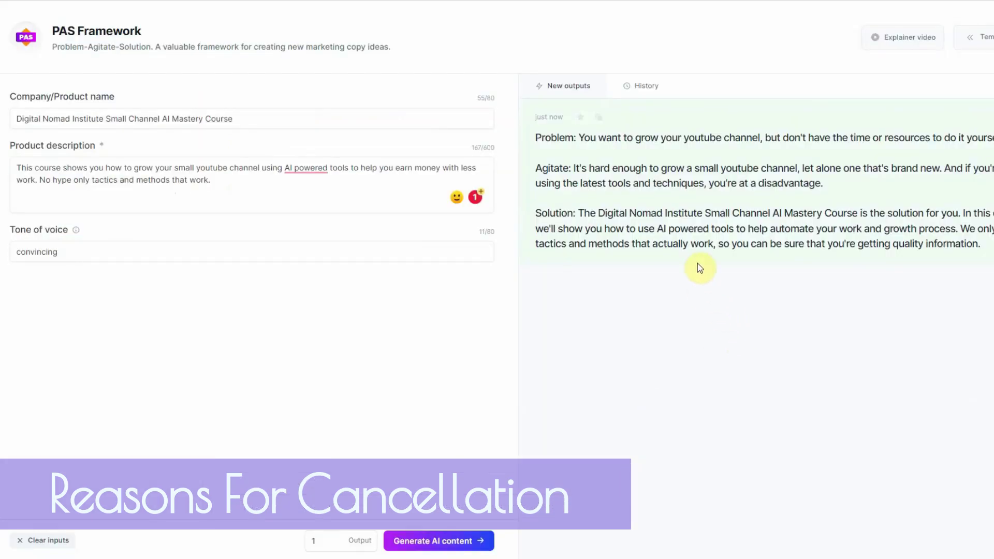
left_click(599, 118)
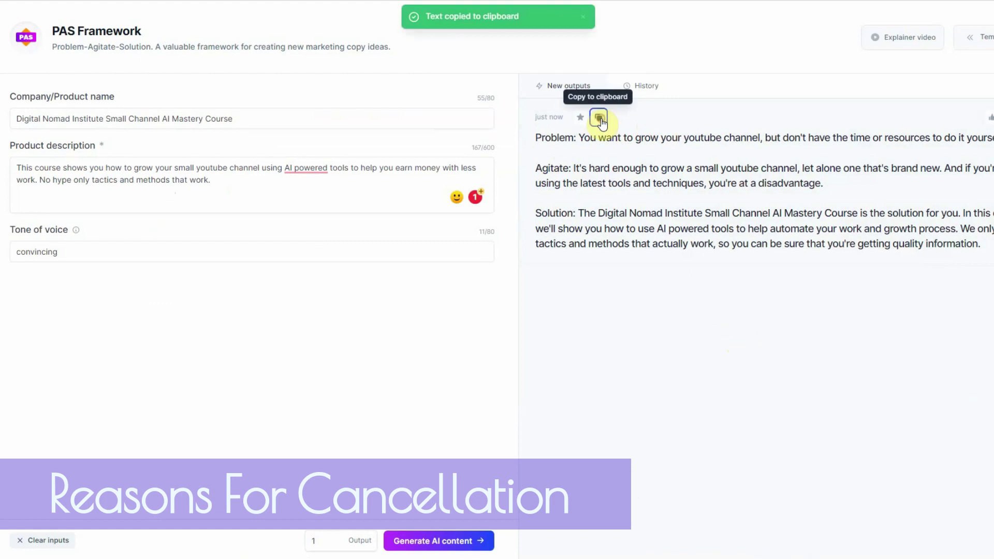
Paste Jasper's PAS copy into the Grammarly sample score document.
left_click(880, 6)
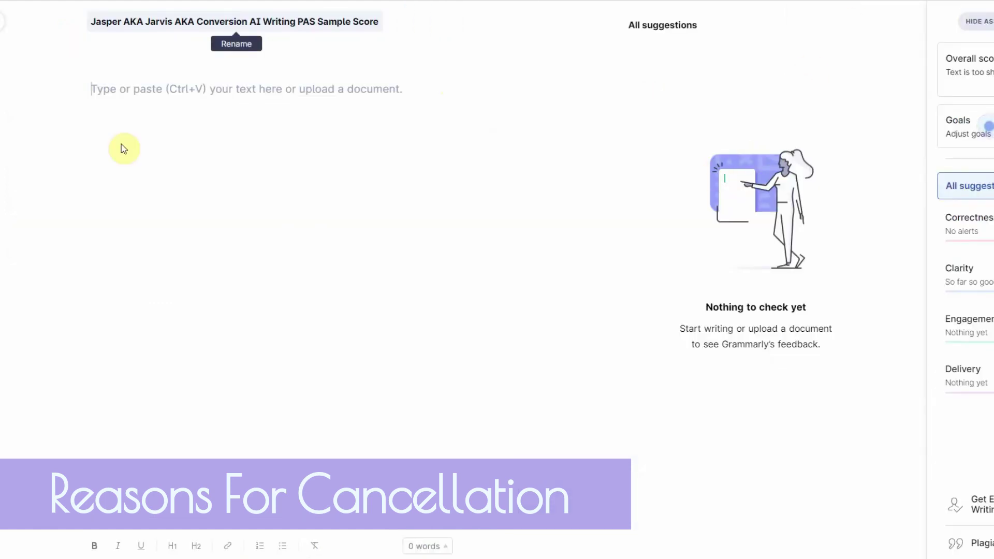
key("ctrl+v")
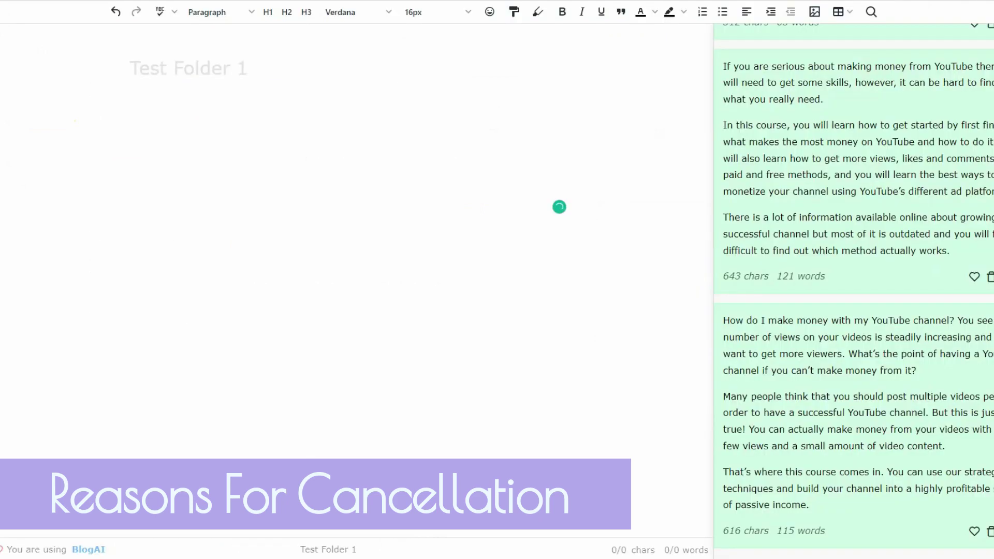
Copy a ClosersCopy output, check its Grammarly score of 82, and duplicate the page.
left_click(990, 277)
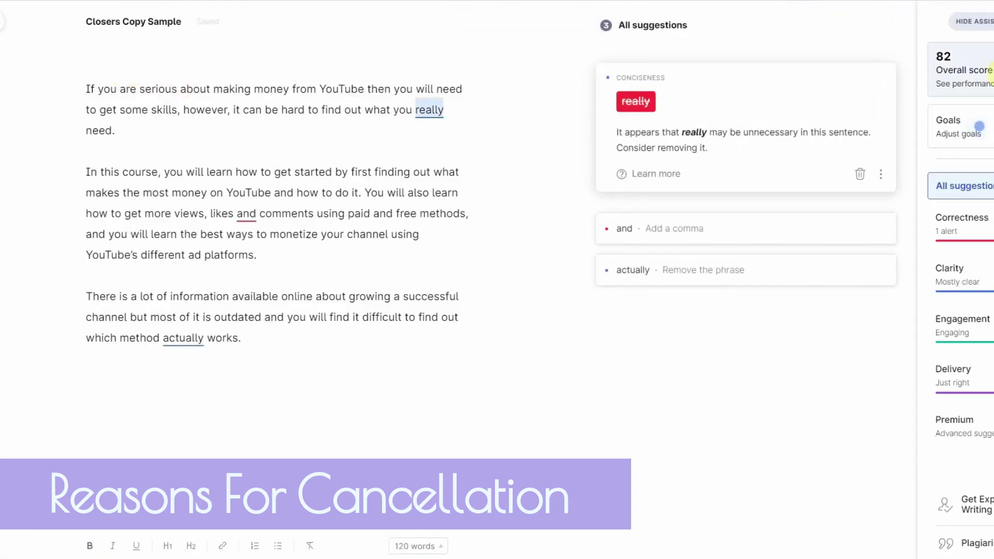
left_click(978, 126)
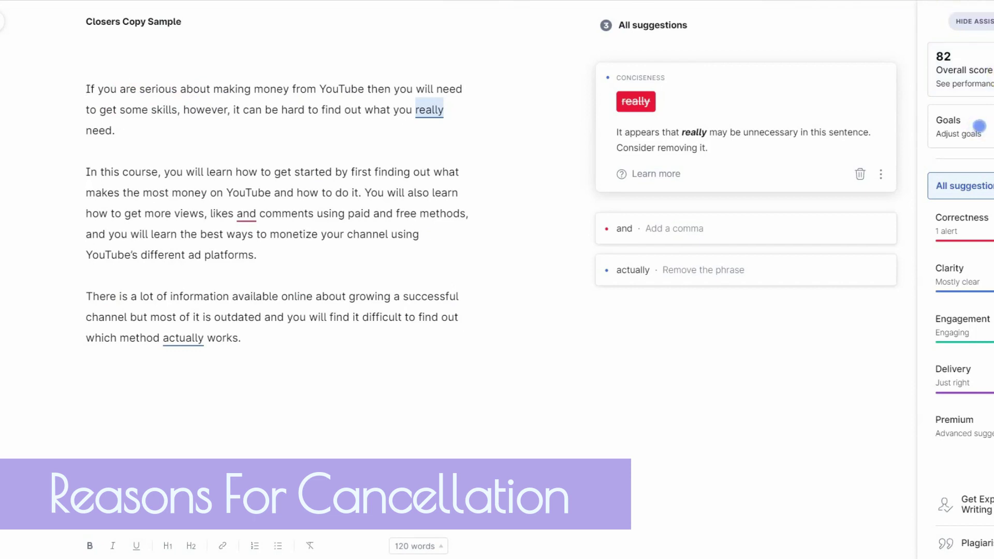
right_click(909, 4)
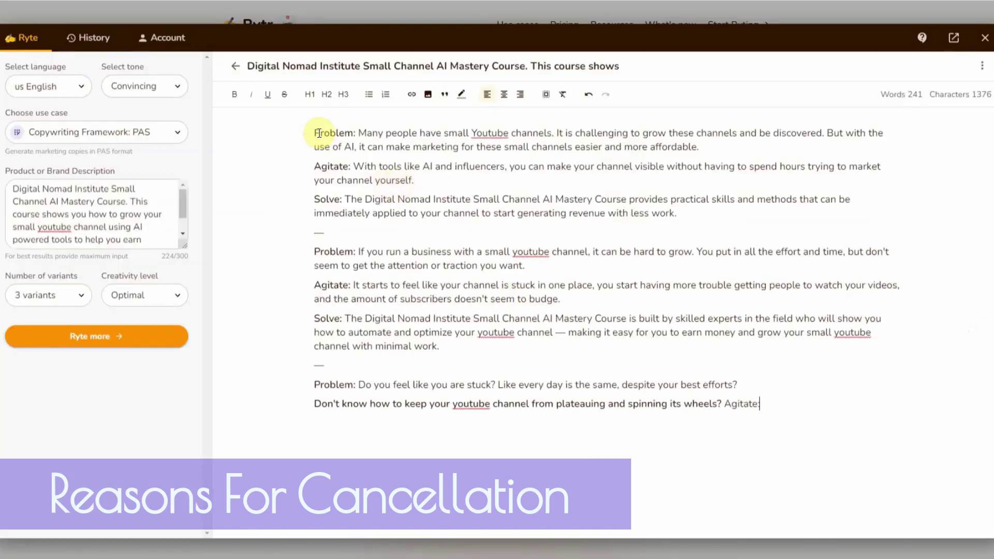
Select the first Rytr PAS variant's three paragraphs, from Problem through less work.
left_click_drag(314, 130, 709, 222)
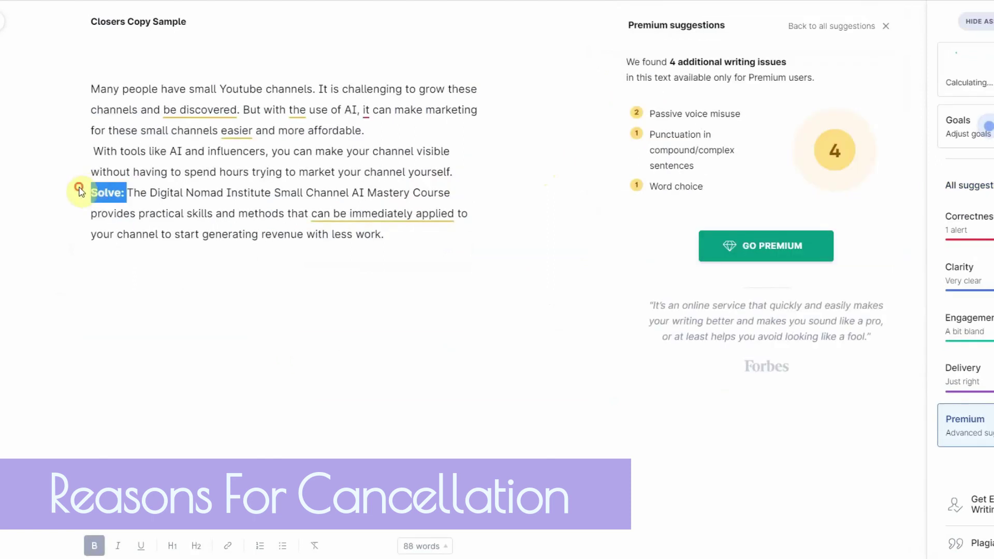
Delete the 'Solves:' label and compare Grammarly scores: Closers Copy 85, Rytr 90, Jasper 78.
key("BackSpace")
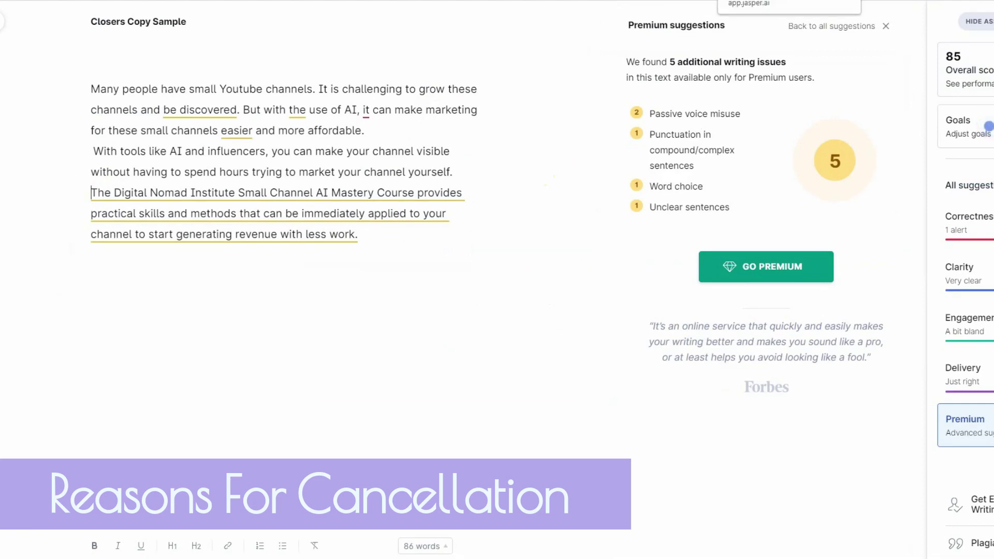
left_click(751, 2)
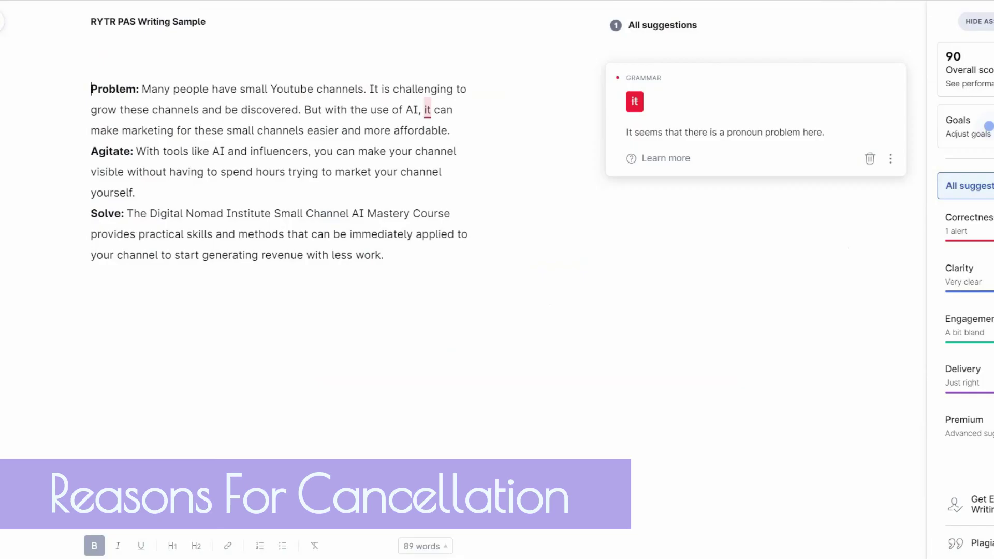
left_click(4, 21)
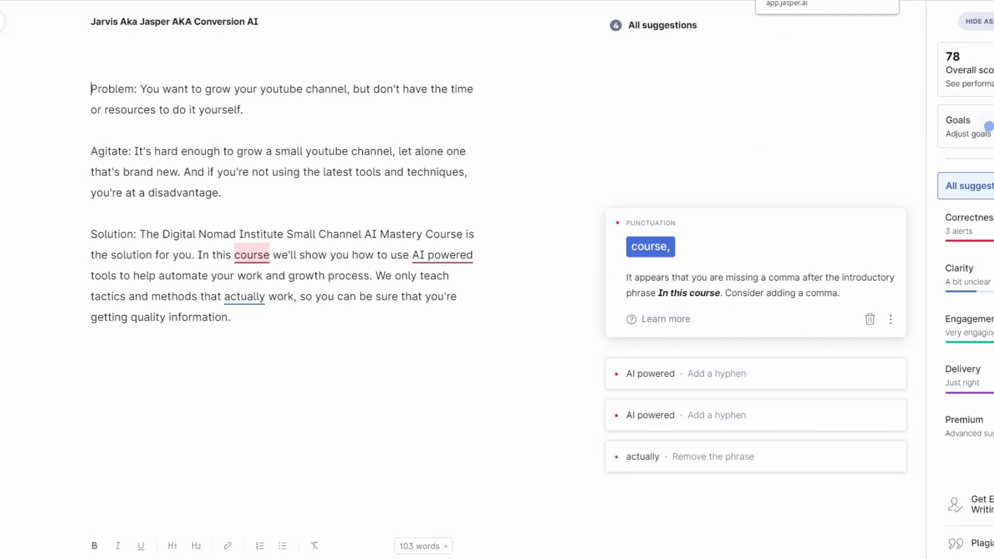
key("ctrl+Tab")
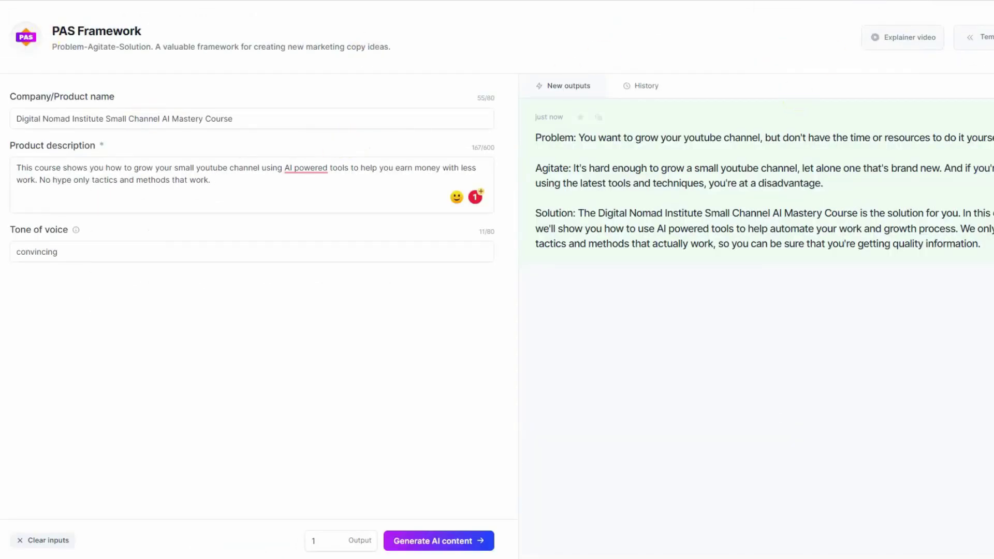
Go back to the Grammarly check of Jasper's PAS text.
key("ctrl+shift+Tab")
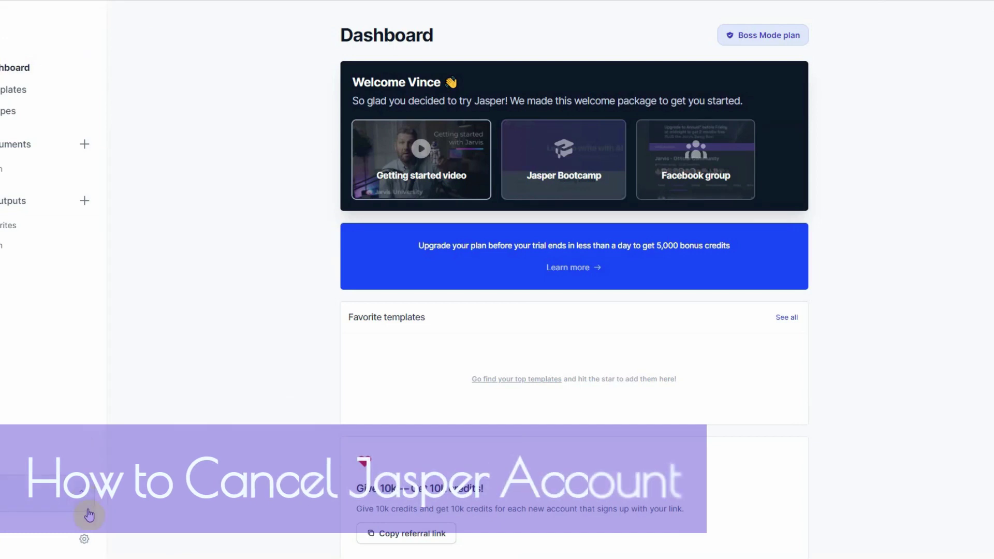
Show Jasper's Usage & Billing settings with the Boss Mode trial and the Cancel account section.
left_click(84, 539)
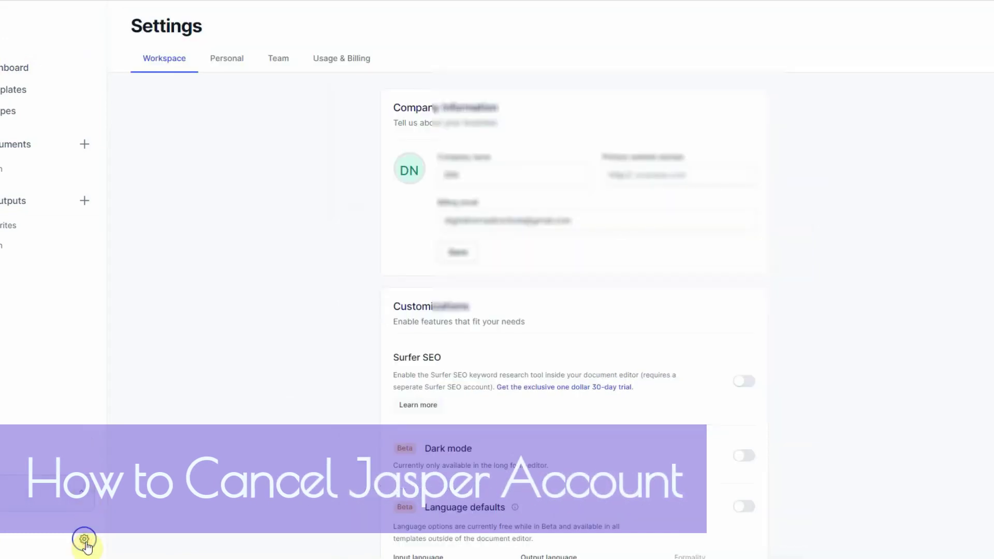
scroll(969, 432, "down", 3)
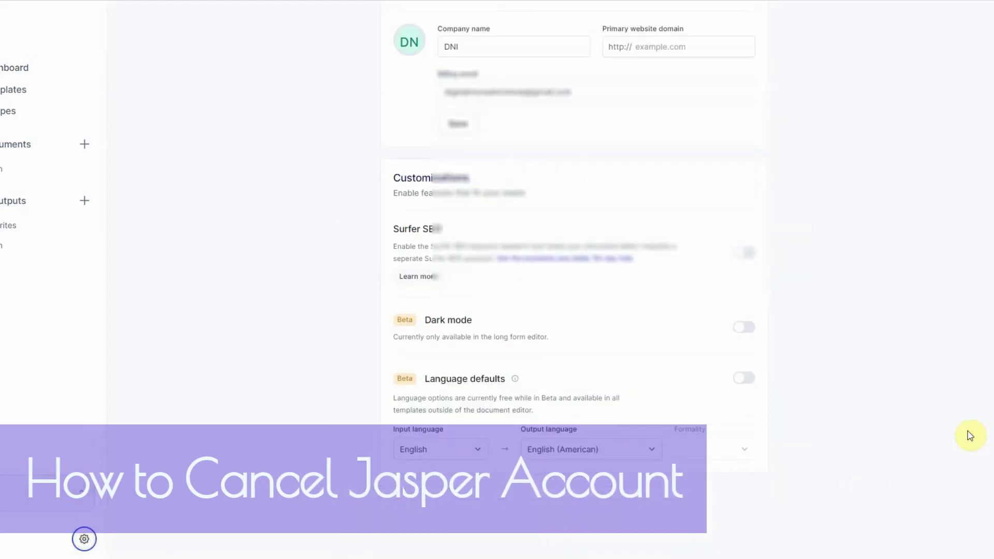
scroll(970, 435, "up", 3)
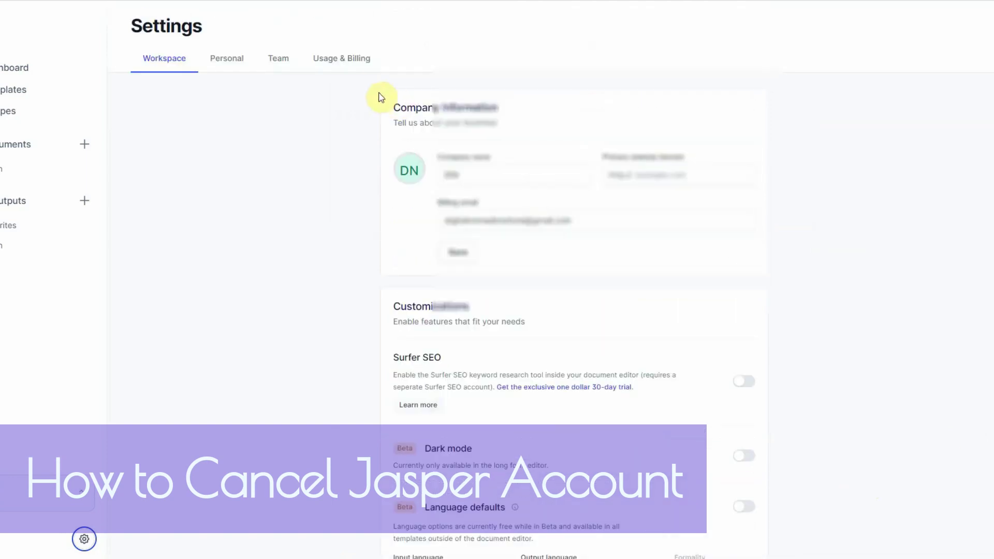
left_click(340, 60)
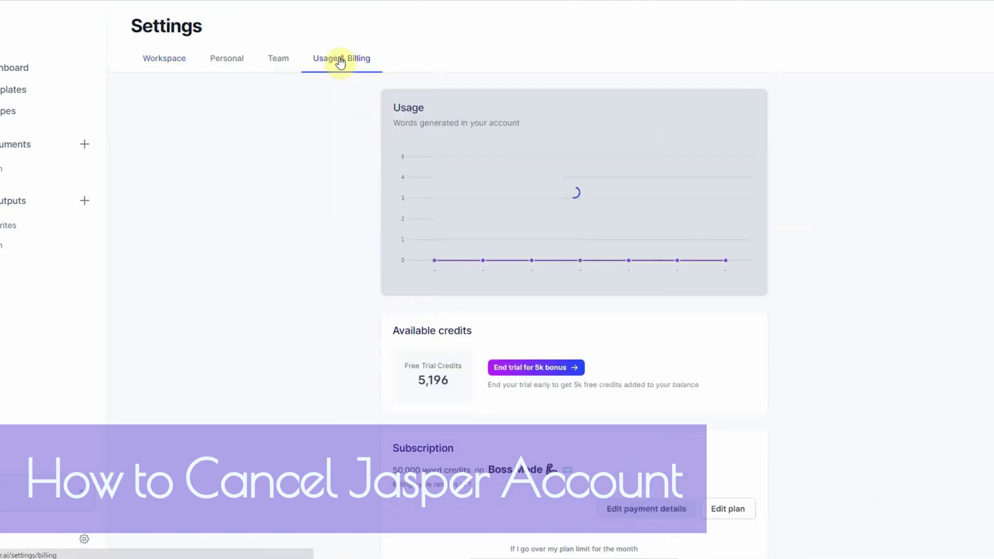
scroll(968, 265, "down", 7)
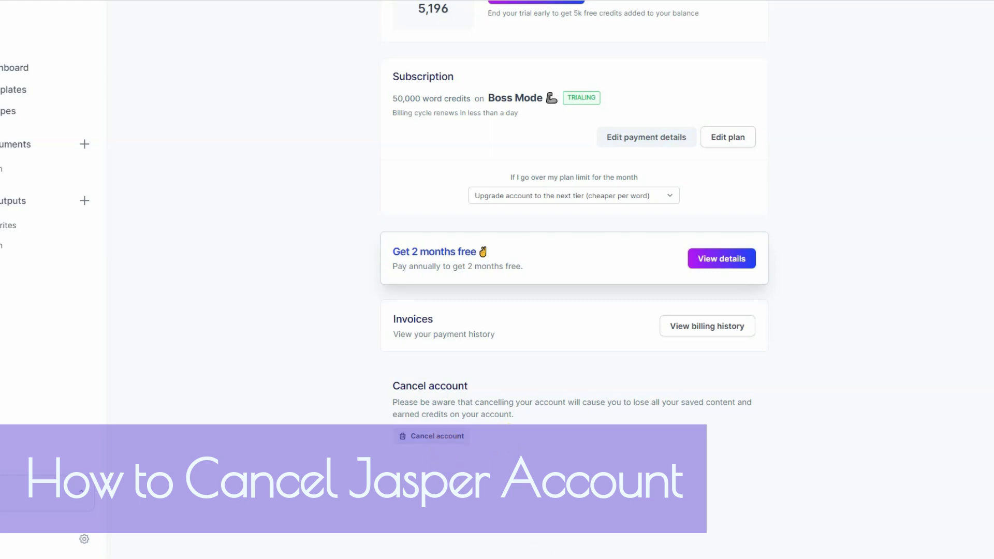
Start cancelling with 'Other reason' and feedback about cheaper, better AI writers, and decline the 30% offer.
left_click(432, 436)
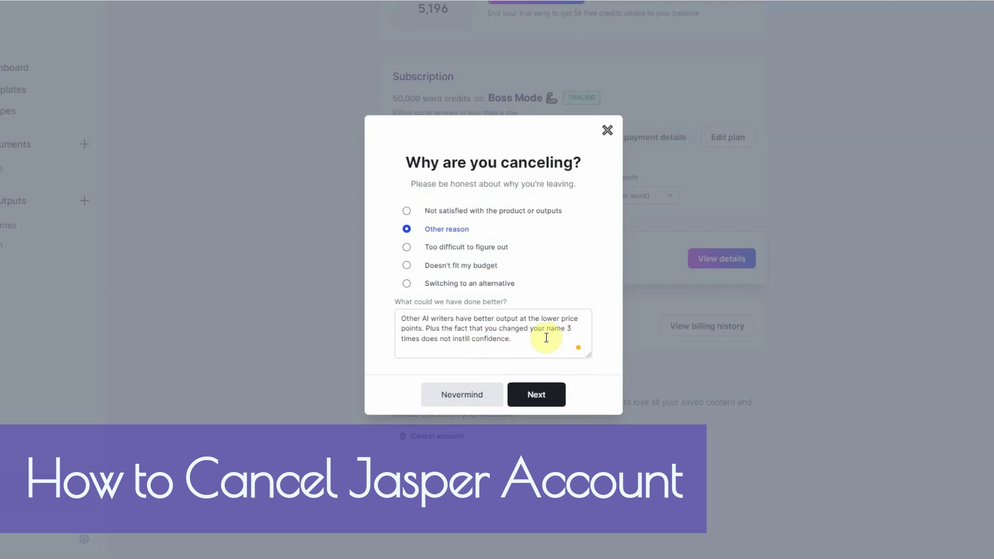
left_click(542, 395)
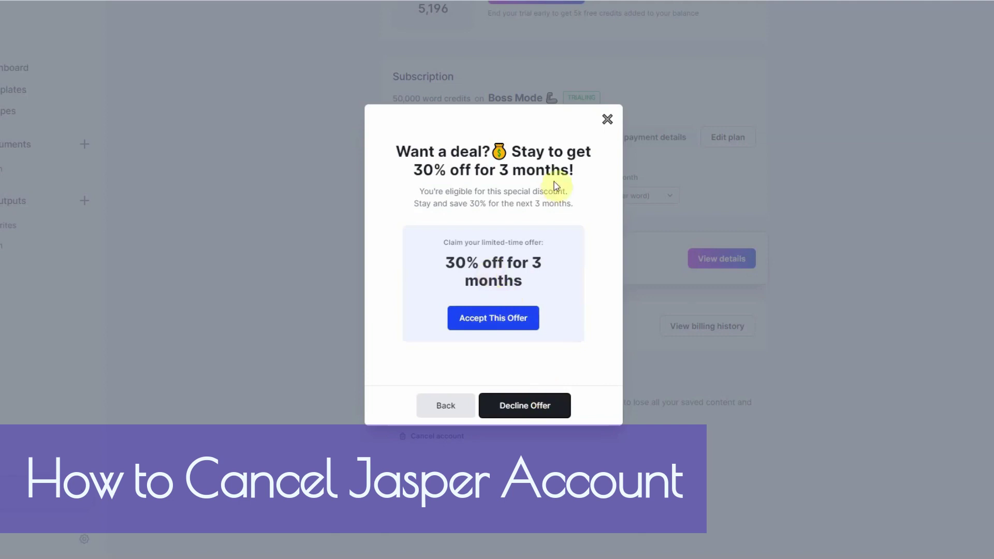
left_click(534, 411)
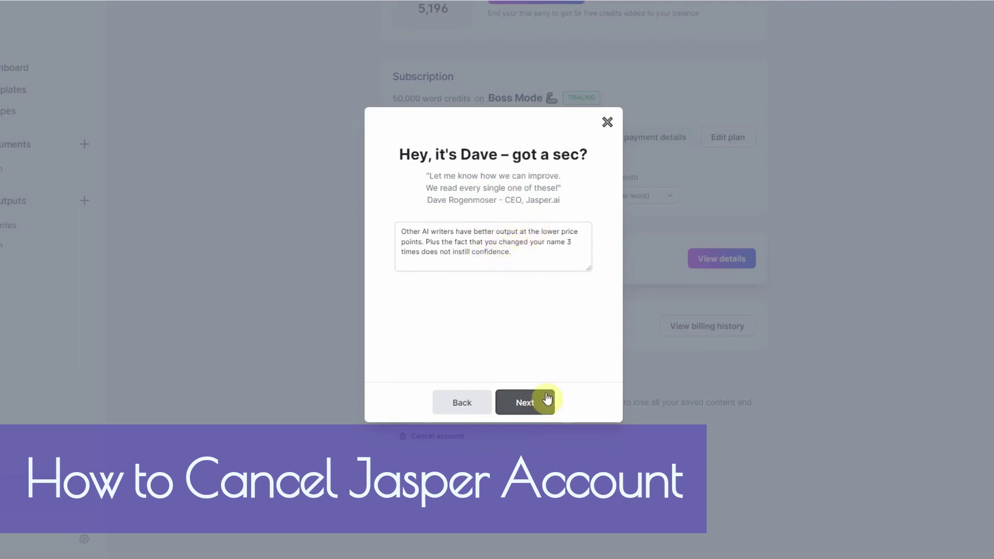
Get past the feedback step and confirm cancellation of the Jasper subscription.
left_click(534, 403)
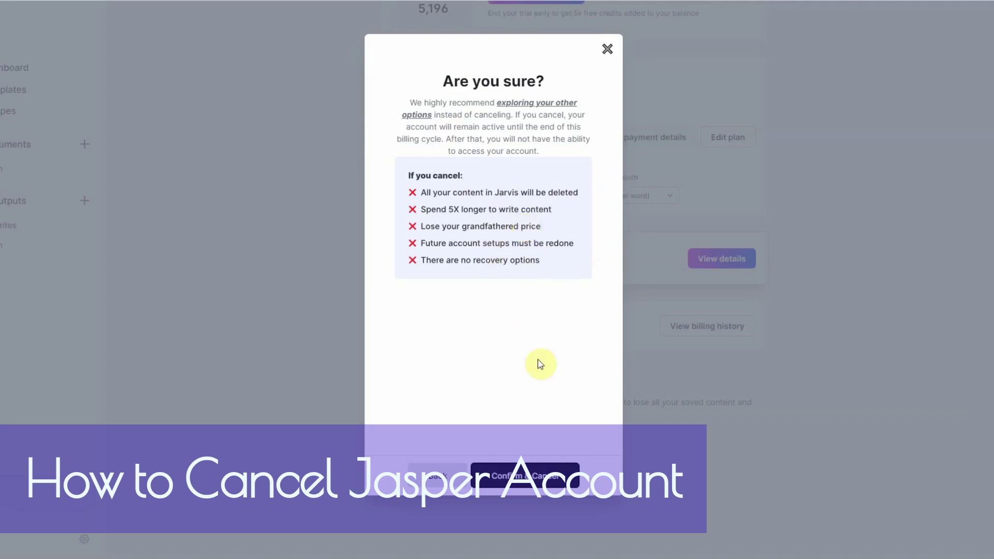
left_click(545, 480)
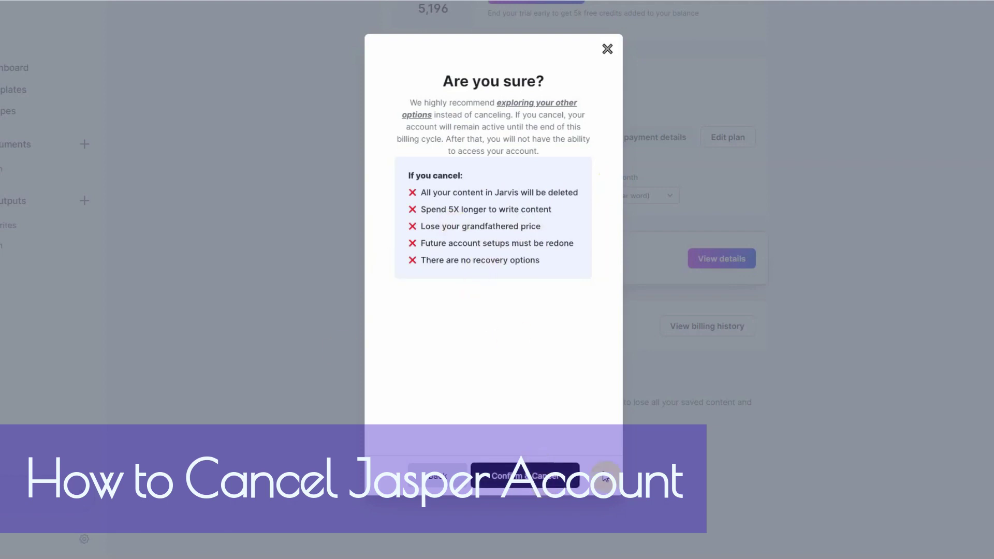
left_click(539, 479)
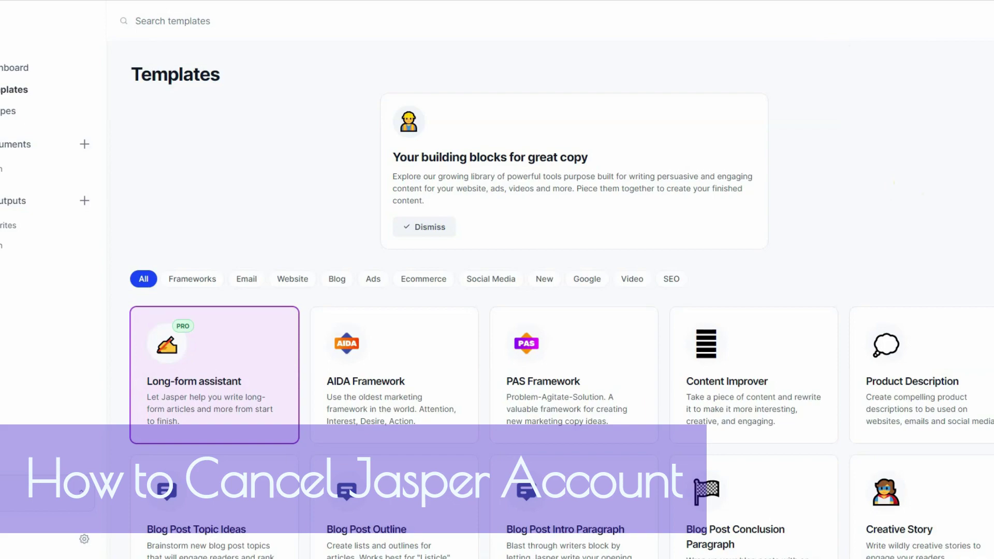
scroll(561, 299, "down", 15)
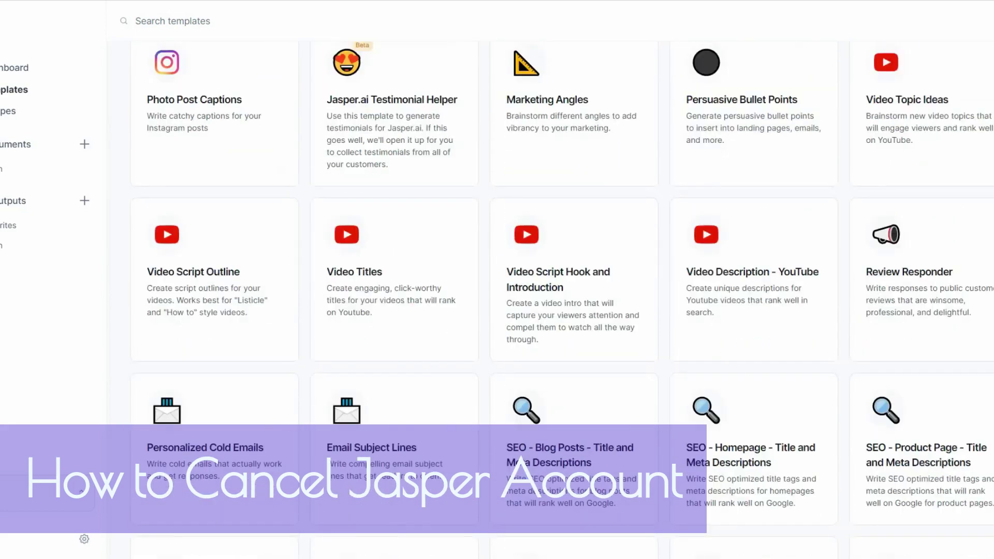
scroll(561, 300, "up", 8)
scroll(561, 300, "up", 6)
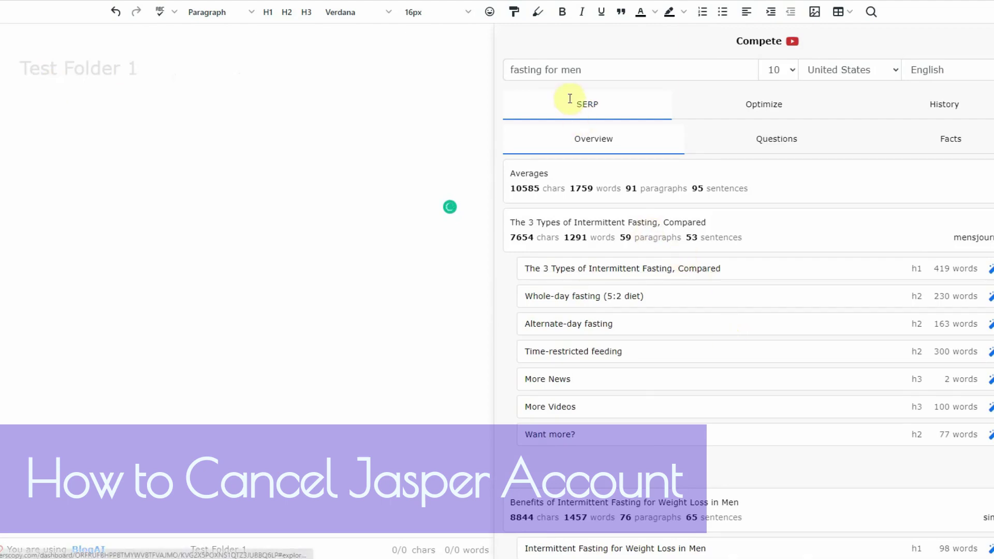
Scroll through the 'fasting for men' SERP overview to review top pages' headings and word counts.
scroll(788, 357, "down", 10)
scroll(784, 357, "down", 5)
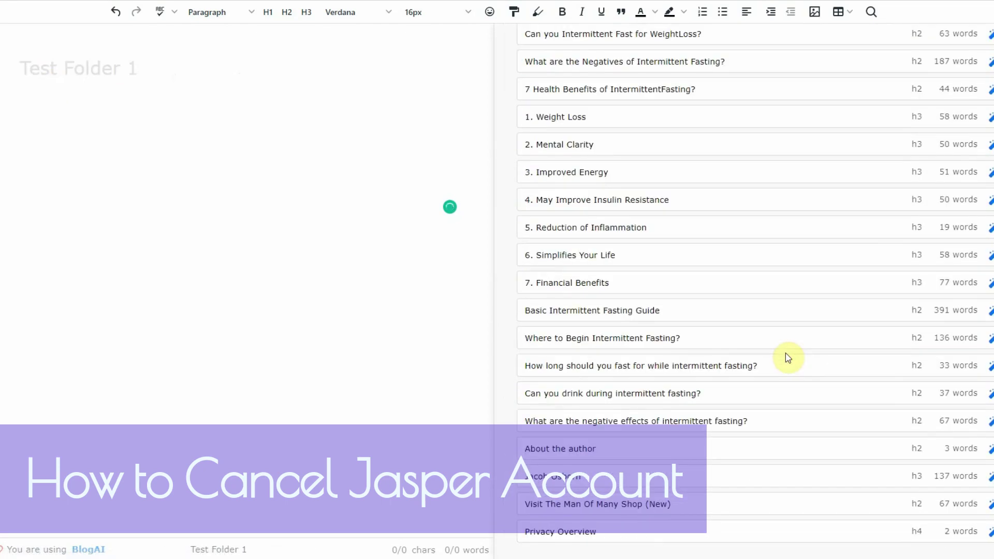
scroll(777, 381, "down", 8)
scroll(775, 382, "up", 7)
scroll(775, 382, "up", 10)
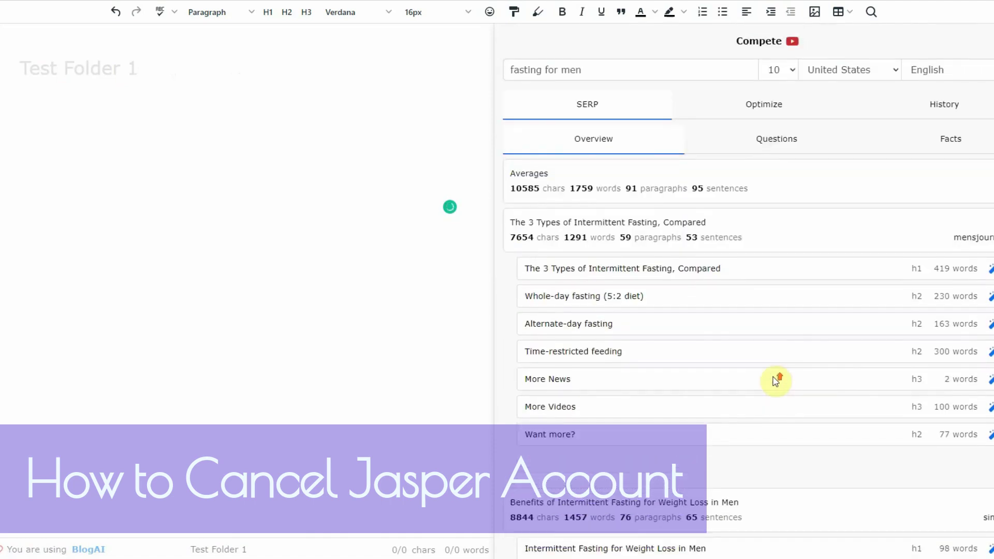